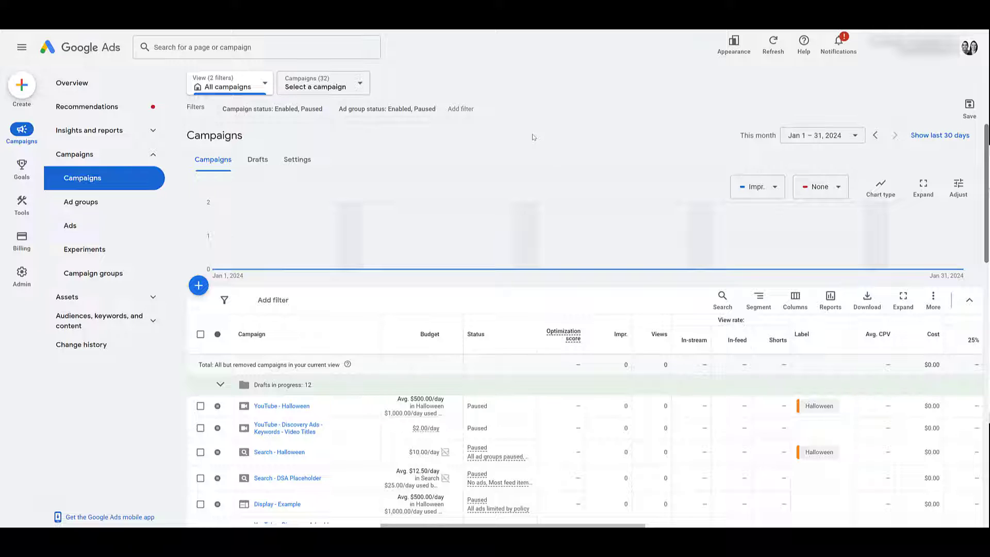
Step: Start a Maximize conversions portfolio bid strategy named "Max Conv. - 1st Set" and open its campaign selection
mouse_move(27, 211)
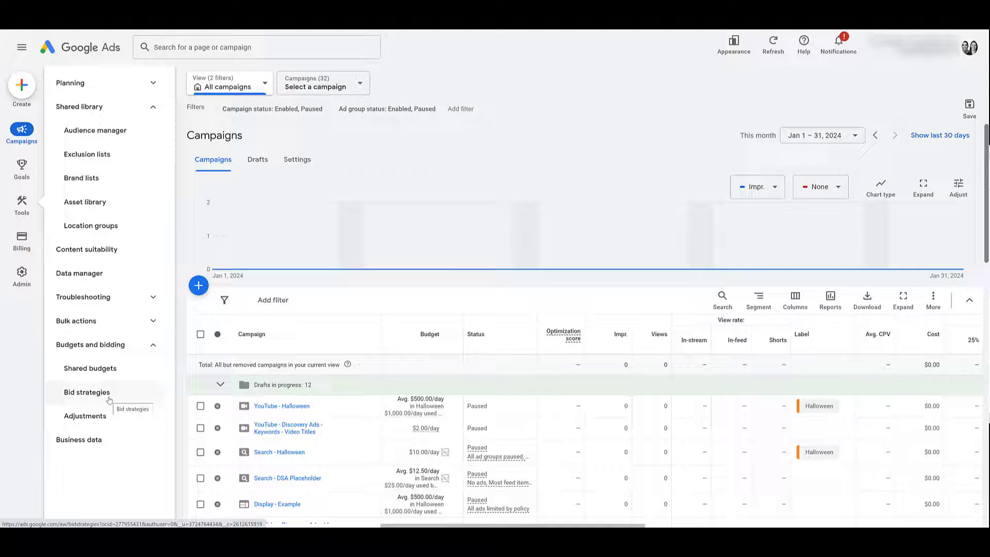
click(87, 393)
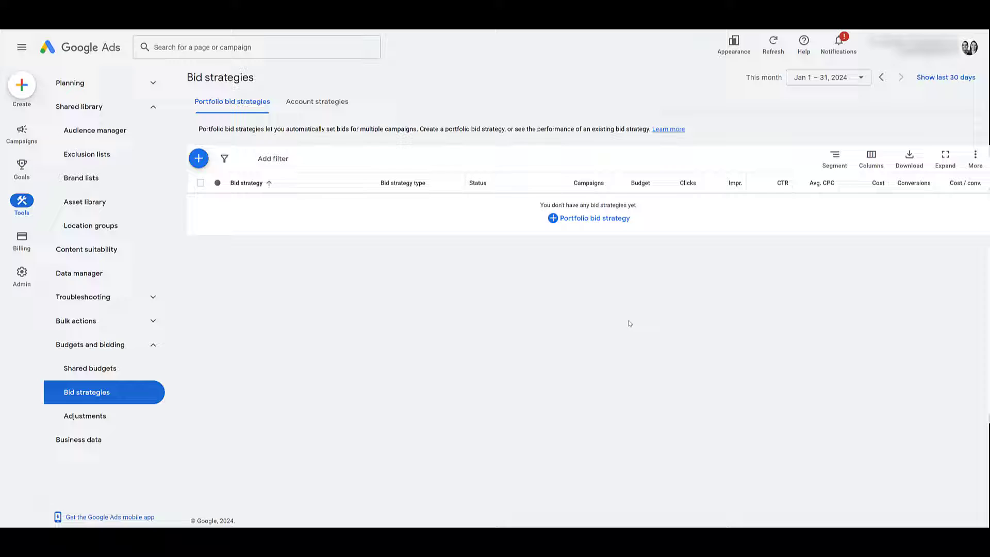
click(589, 222)
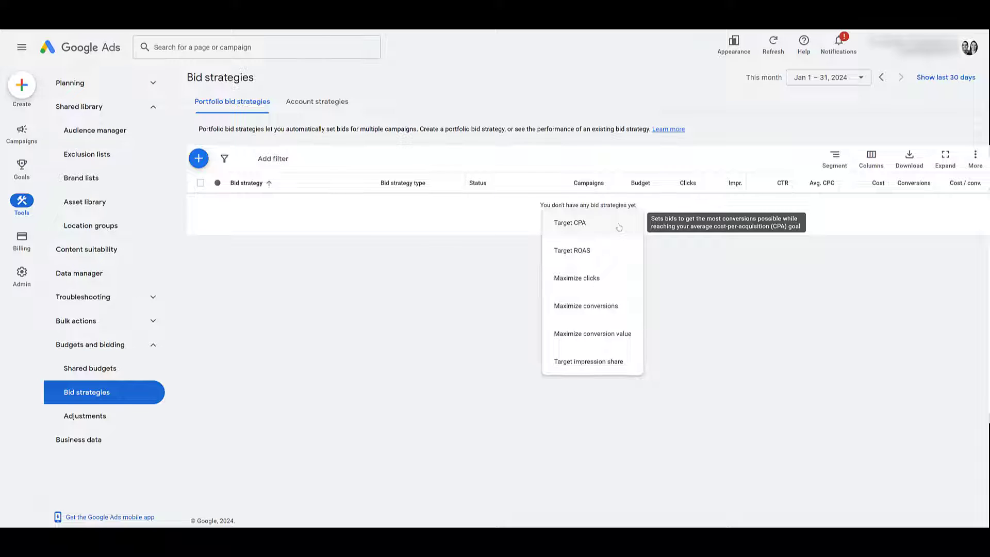
click(607, 306)
click(245, 159)
text(Max Conv. - 1st Set)
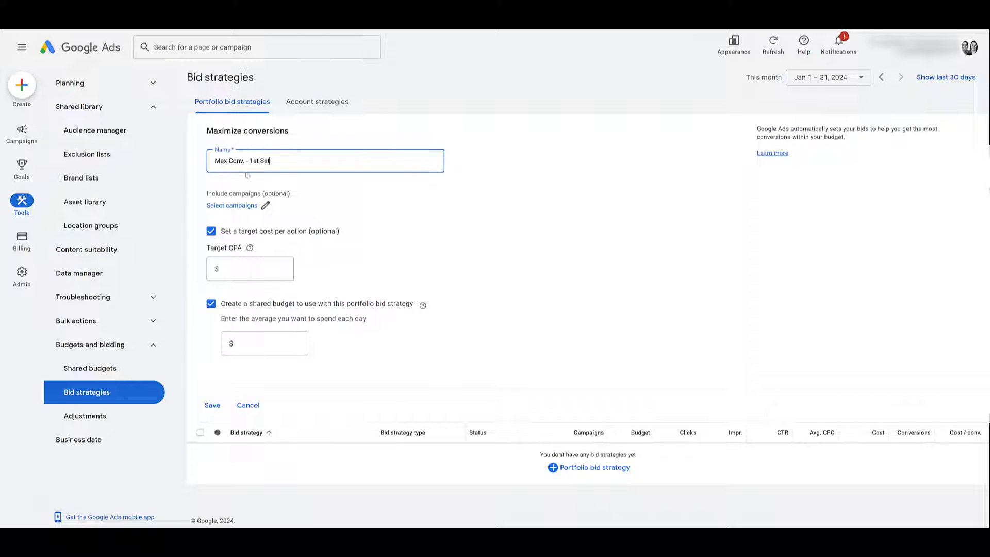
click(265, 206)
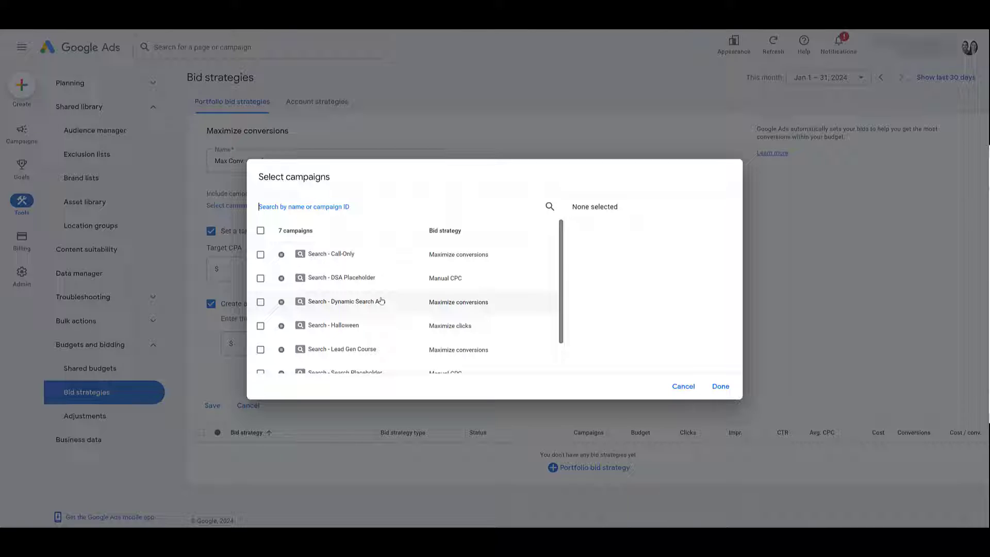
click(260, 302)
click(261, 279)
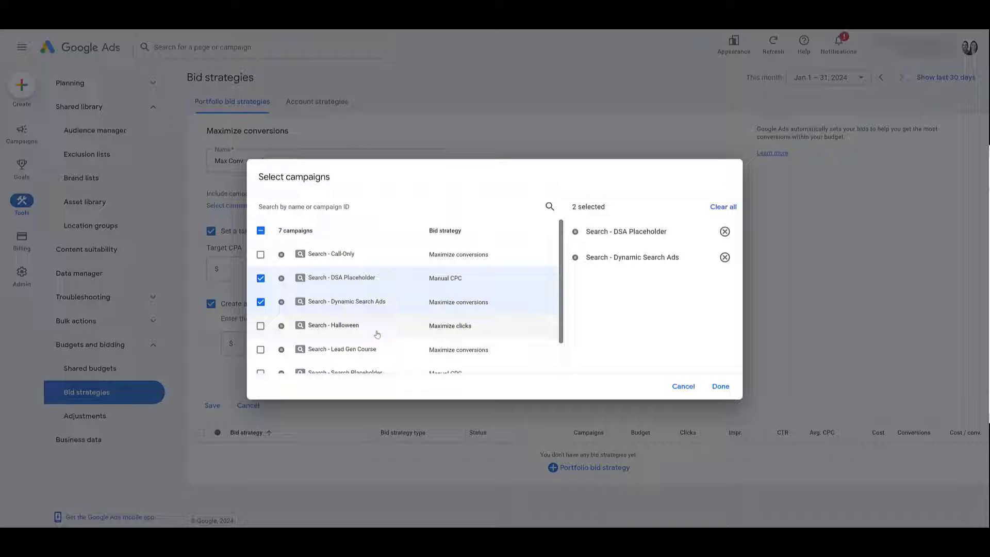
click(261, 279)
click(261, 302)
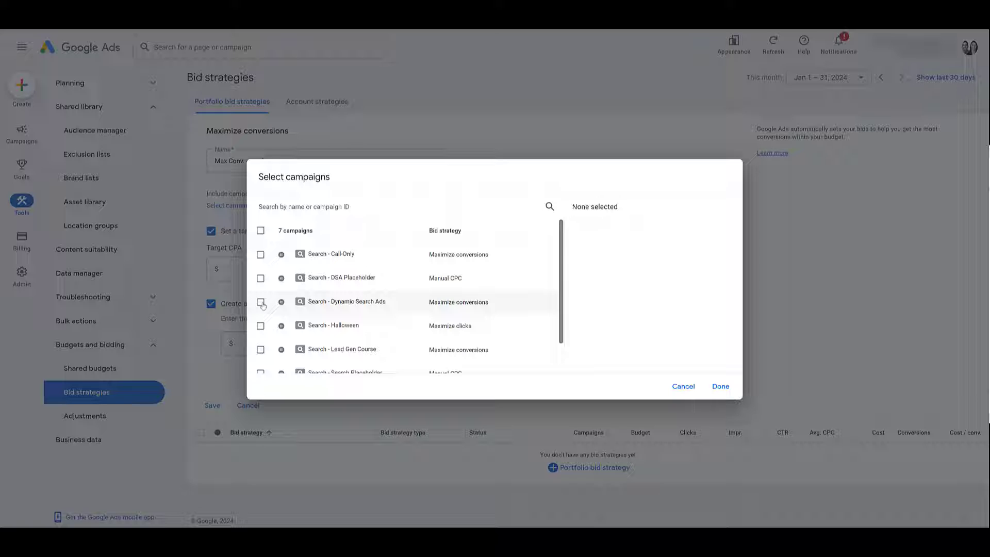
Step: Include the campaigns Search - Lead Gen Course, Search - Search Placeholder and Search-16 in the bid strategy
scroll(262, 305, down, 1)
click(260, 314)
click(261, 338)
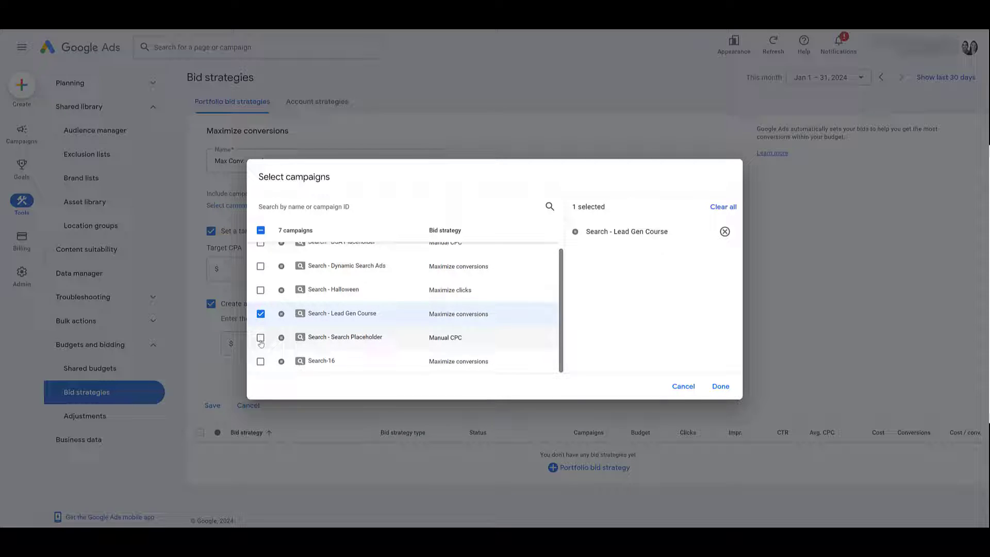
click(260, 361)
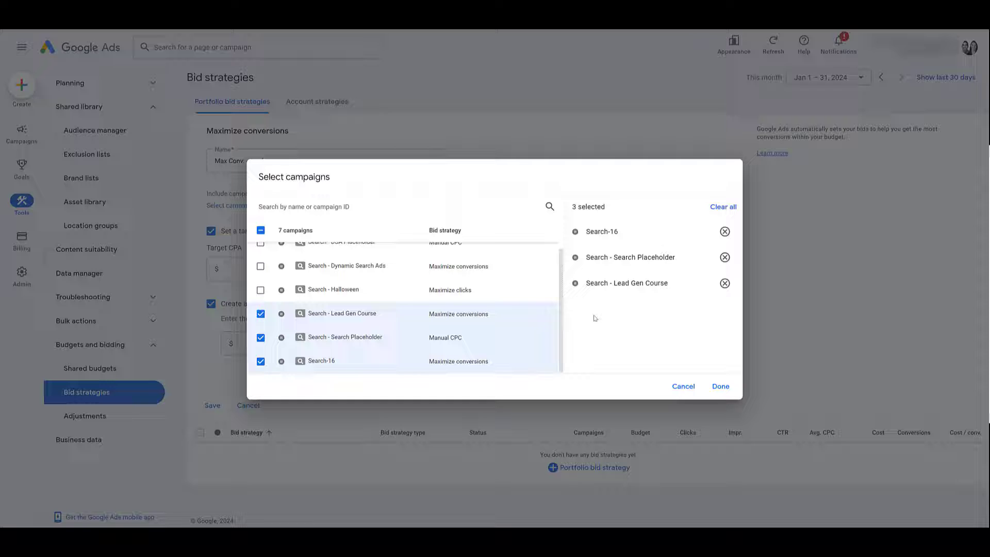
click(719, 392)
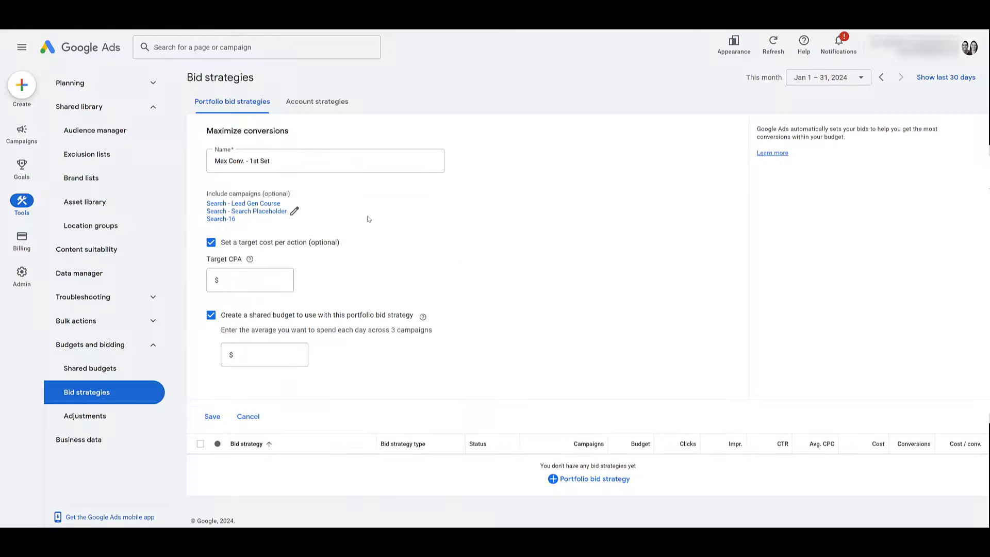
Step: Turn off the target cost per action, set the shared budget to $50 per day and save the strategy
click(211, 243)
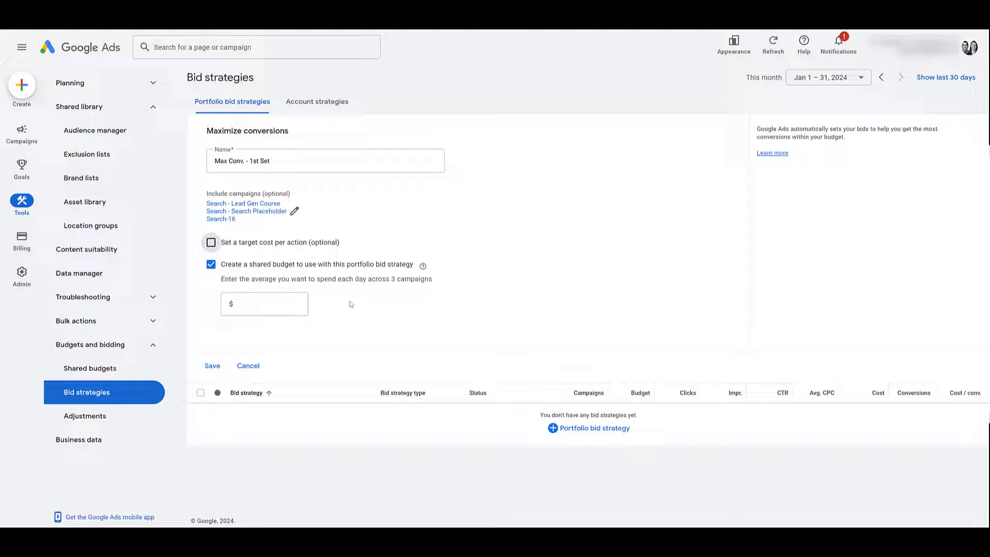
click(274, 306)
text(50)
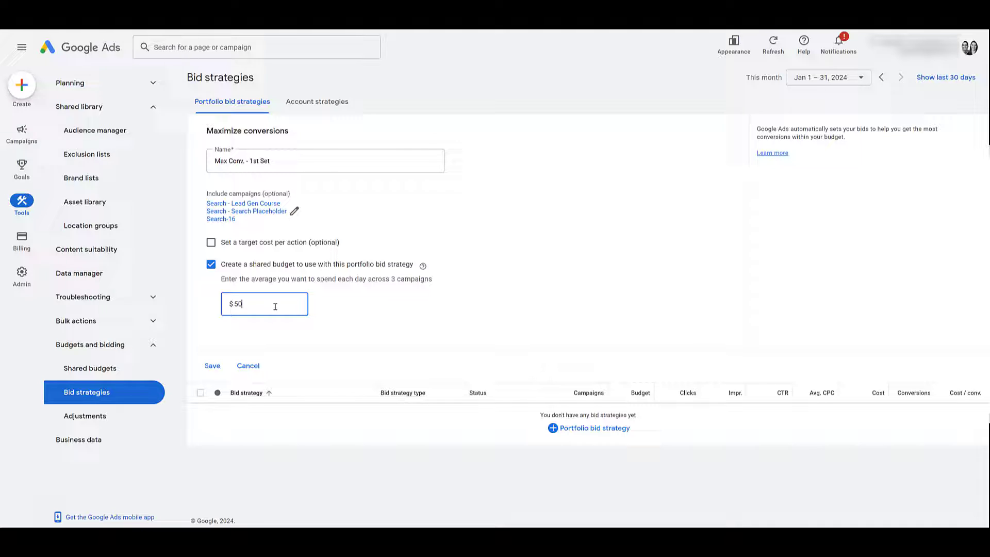
click(212, 366)
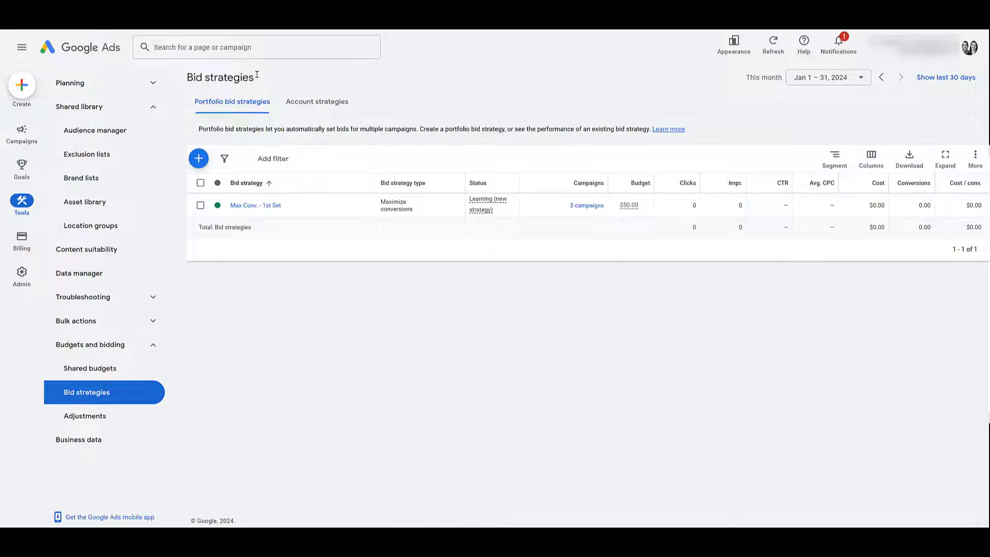
Step: Start a Maximize clicks portfolio bid strategy that includes the campaigns Search - DSA Placeholder and Search - Dynamic Search Ads
click(198, 159)
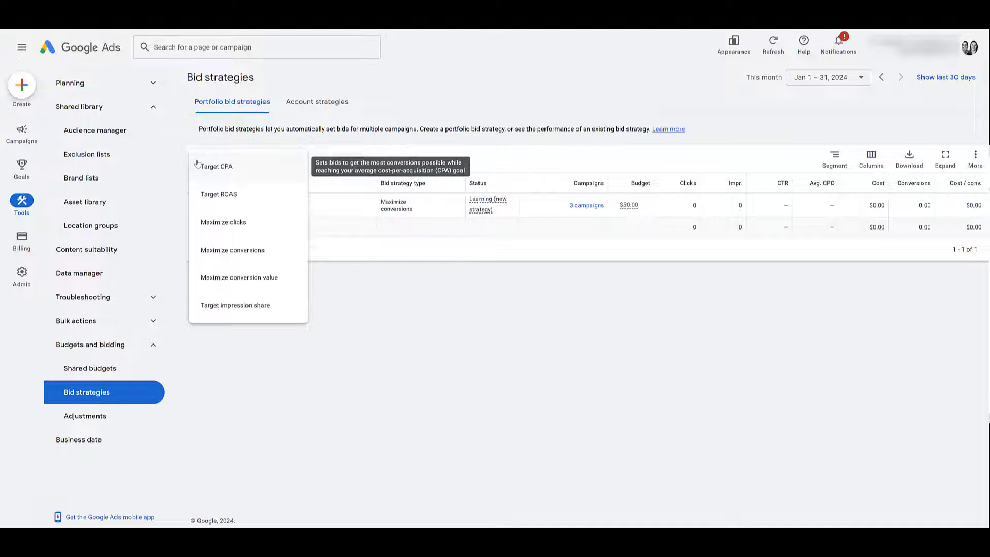
click(254, 225)
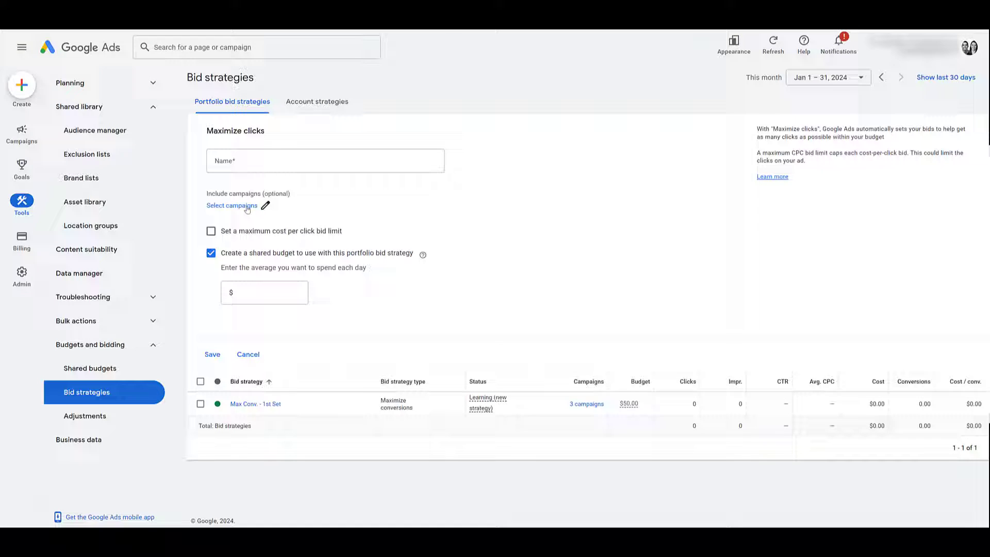
click(247, 206)
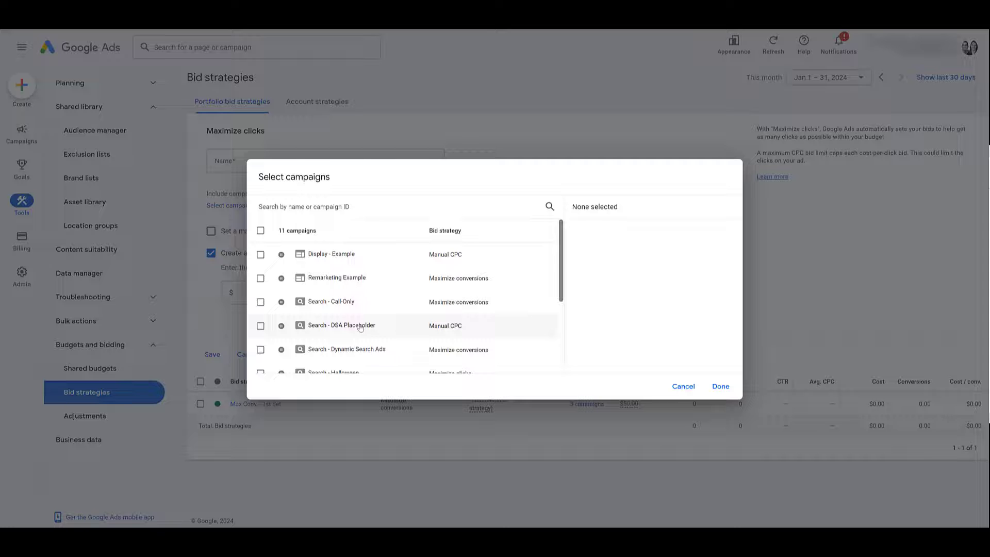
click(261, 326)
click(260, 349)
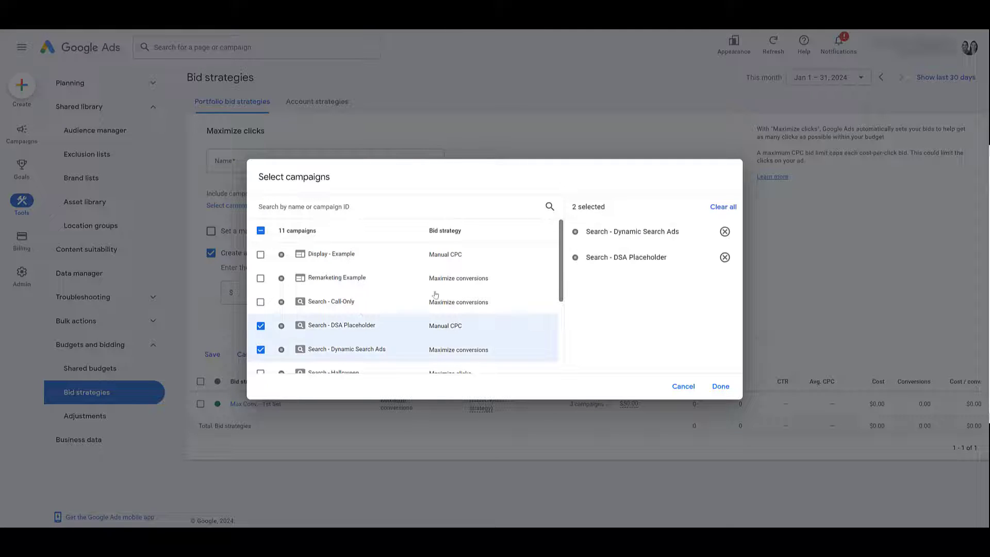
click(721, 386)
Step: Name the Maximize clicks strategy "DSA" and save it
click(346, 164)
text(DSA)
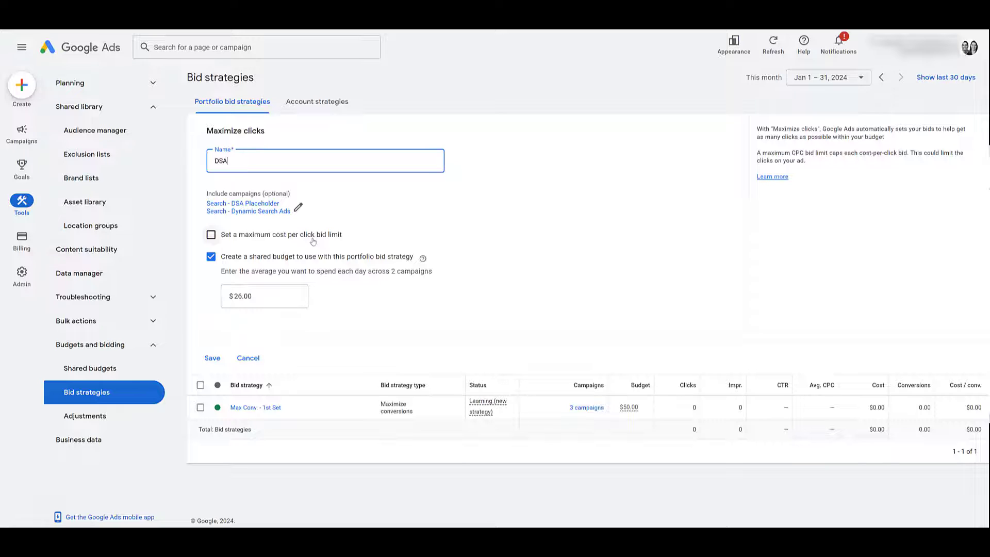
click(213, 358)
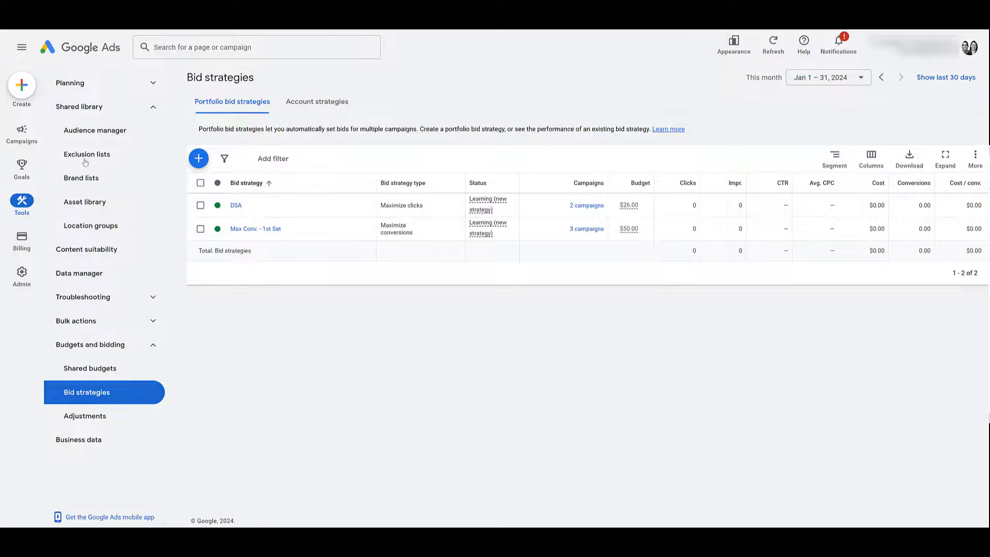
Step: In the Search - Halloween campaign's bidding settings, examine which existing portfolio strategies can be used with Maximize clicks
mouse_move(15, 143)
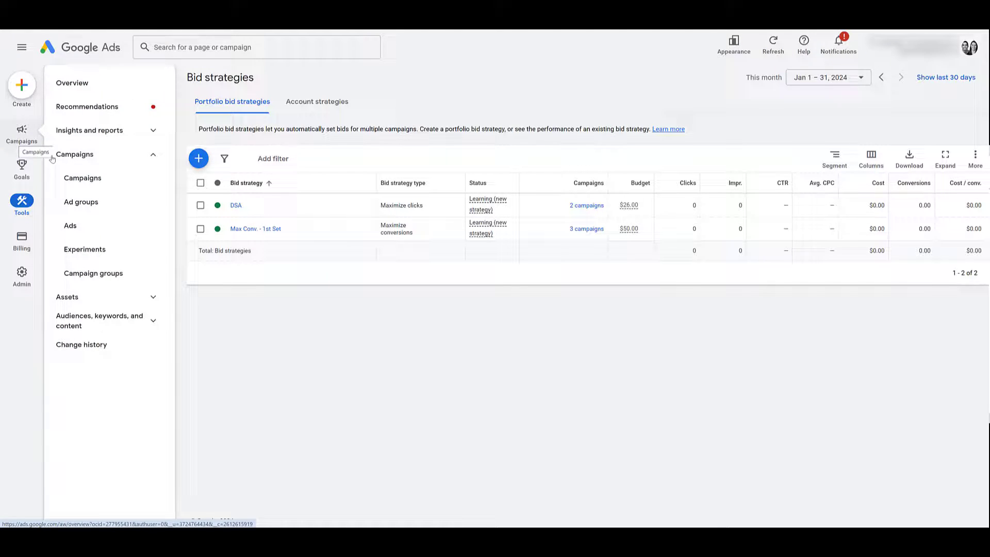
click(78, 180)
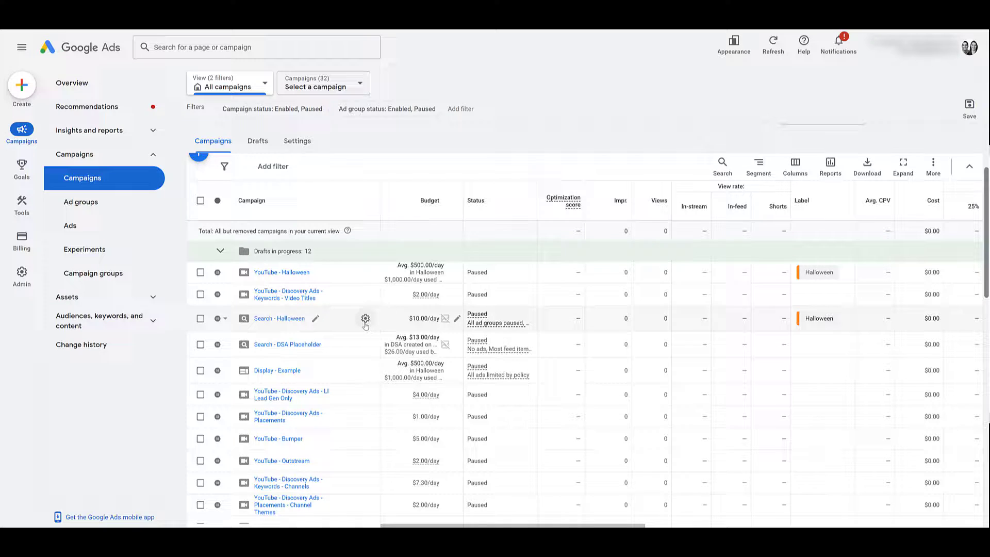
click(365, 319)
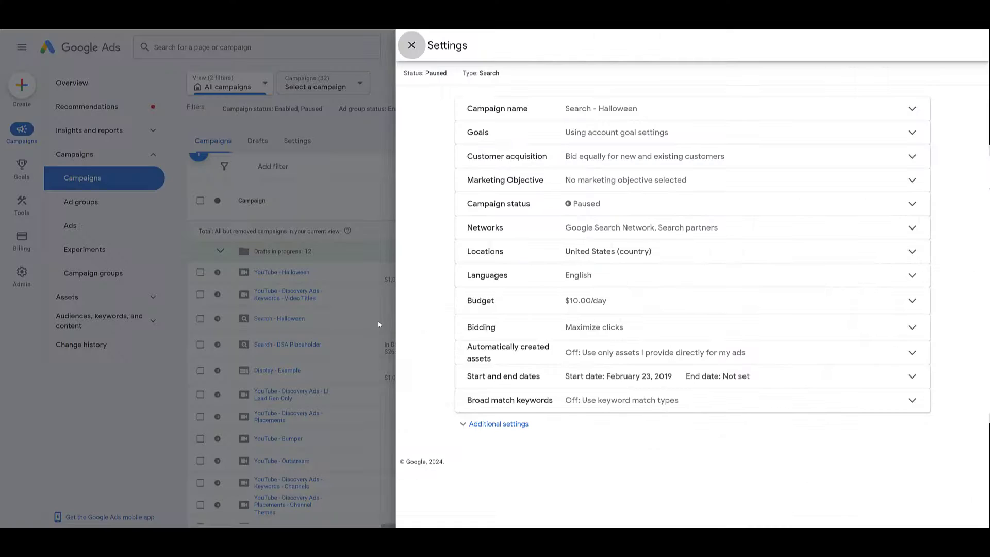
click(672, 331)
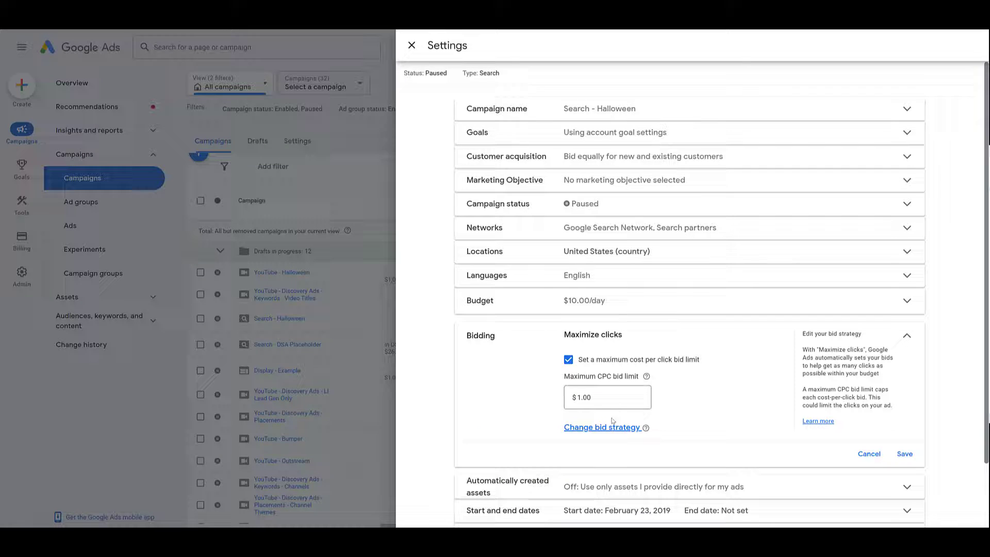
click(606, 428)
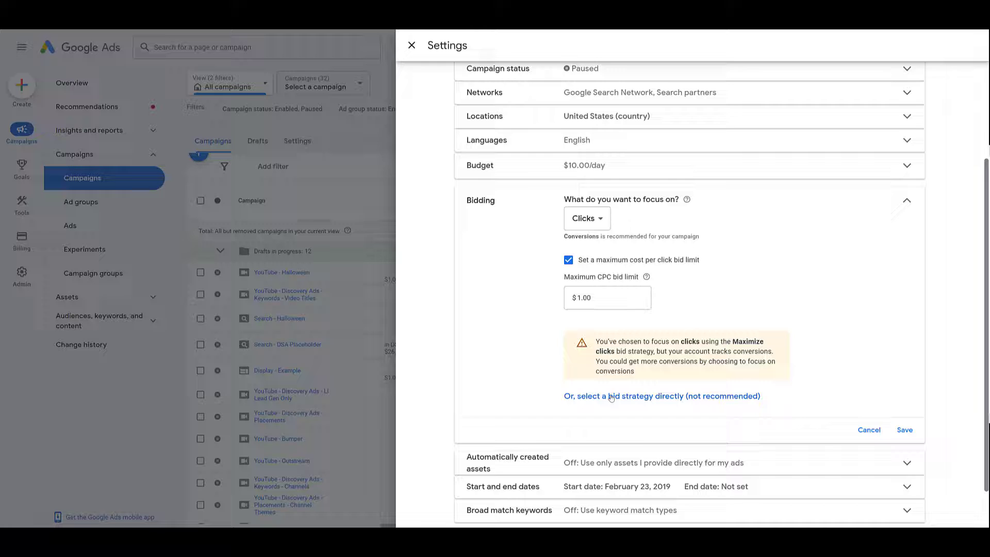
click(611, 397)
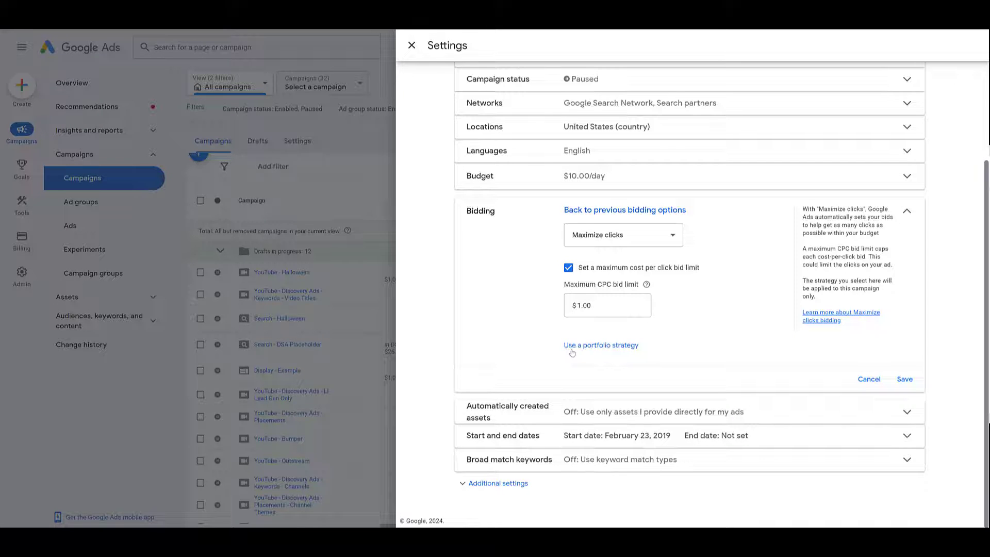
click(612, 346)
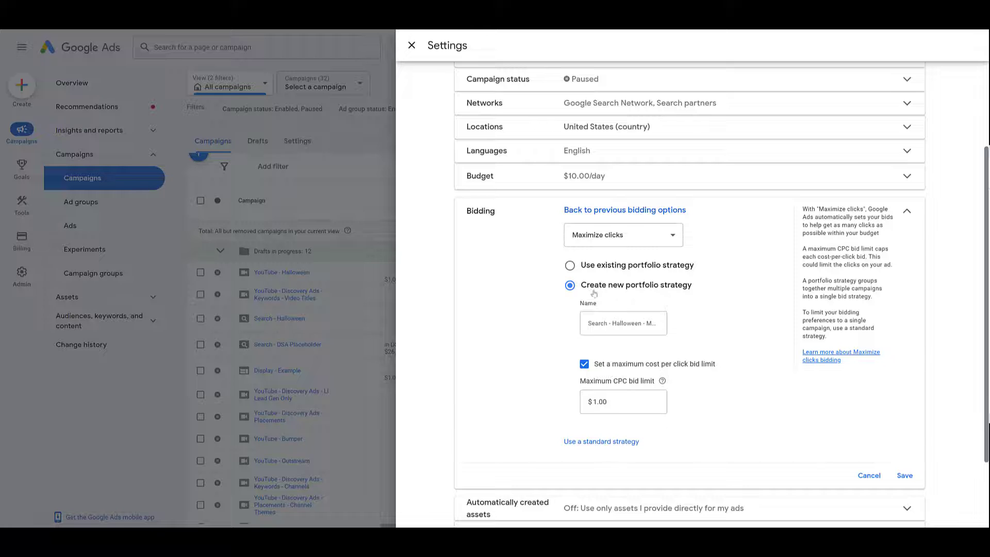
click(571, 267)
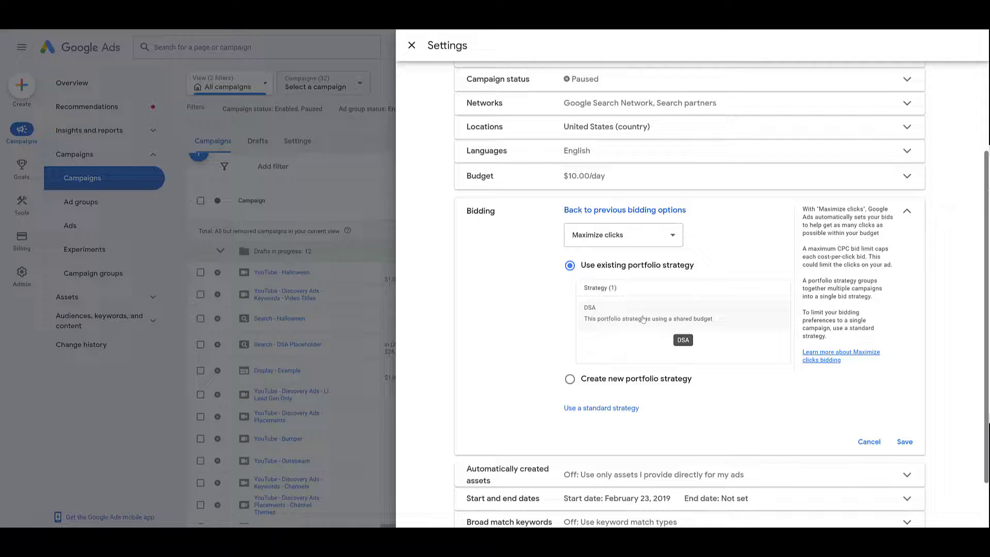
Step: Switch Search - Halloween's bidding to Maximize conversions, review its existing portfolio strategies and close the settings without saving
click(636, 234)
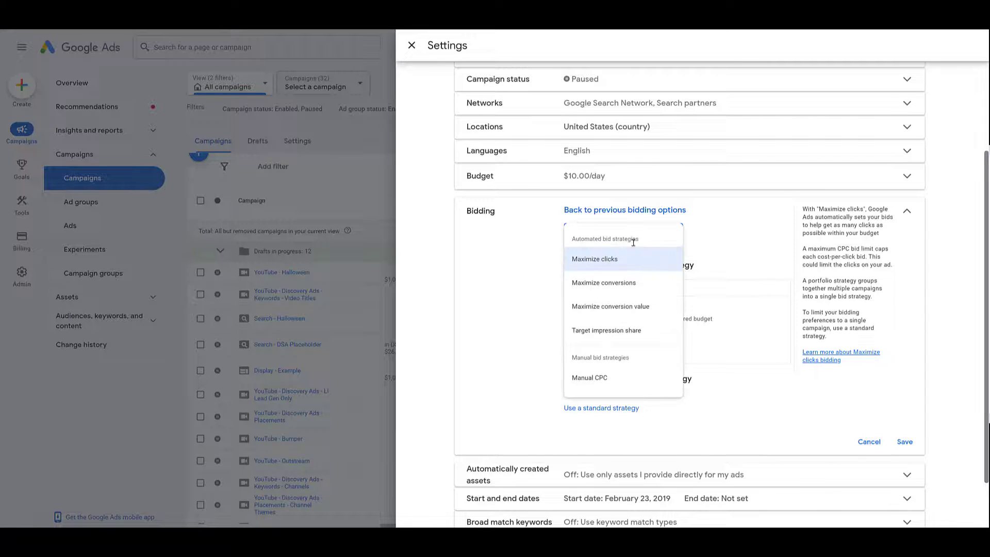
click(638, 283)
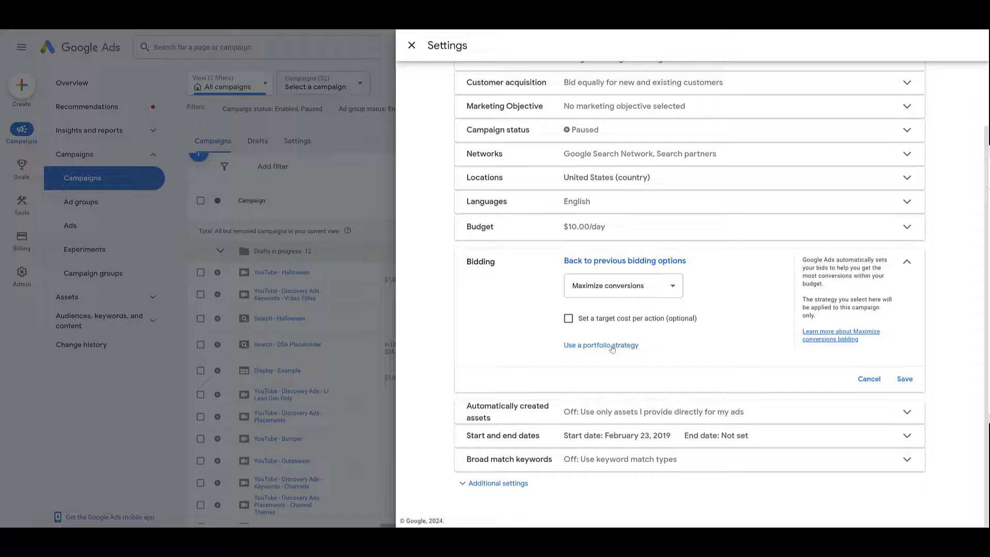
click(612, 349)
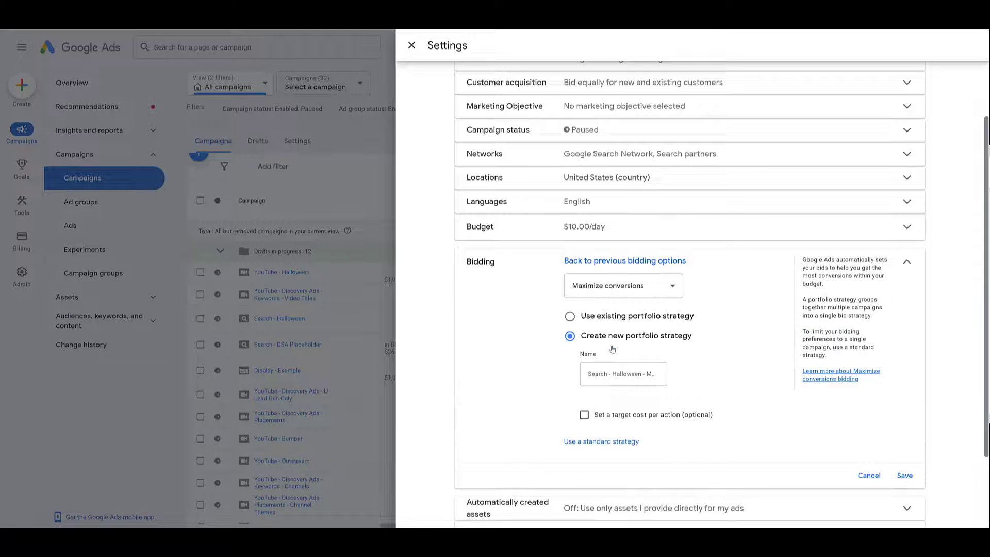
click(620, 320)
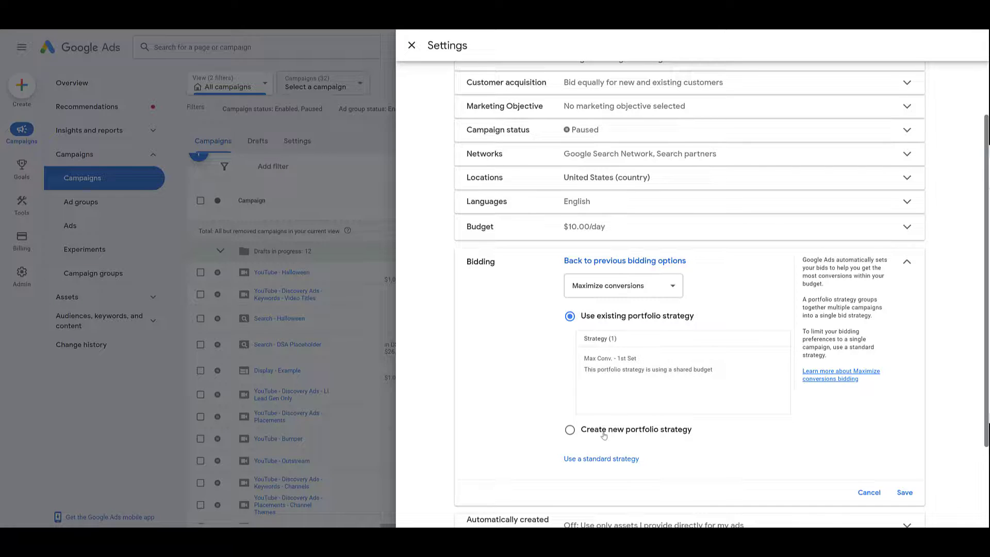
click(411, 45)
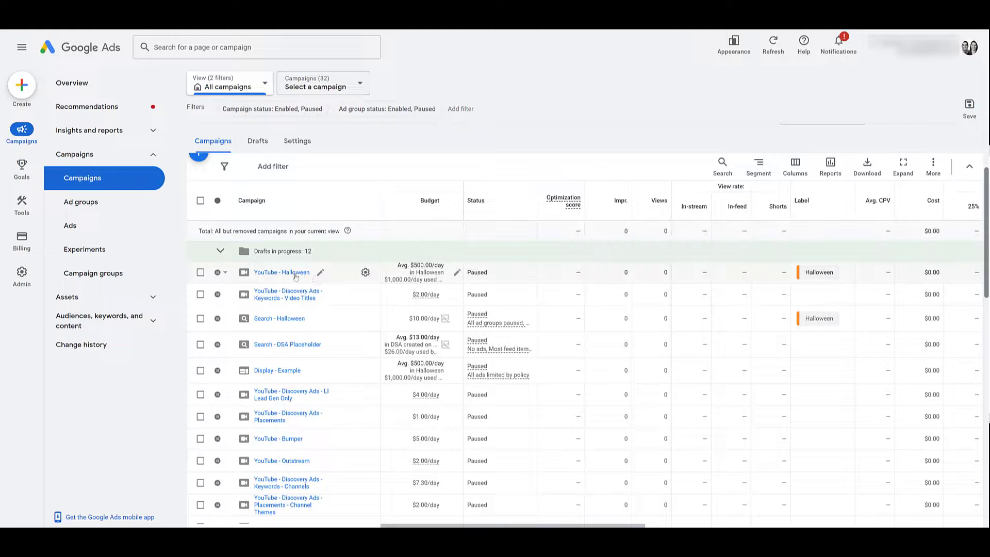
Step: Examine the bid strategy options in the YouTube - Halloween campaign's settings and close them
click(366, 273)
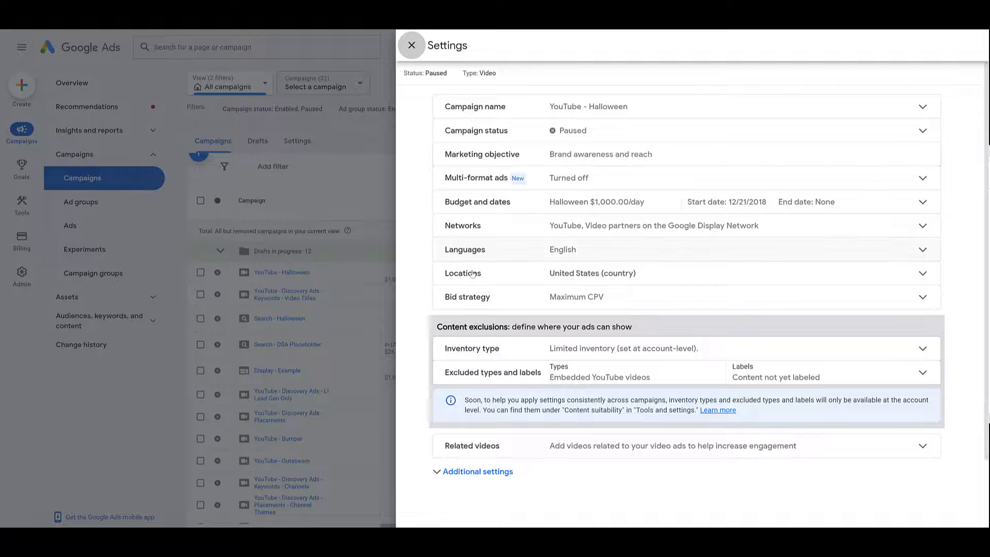
click(680, 298)
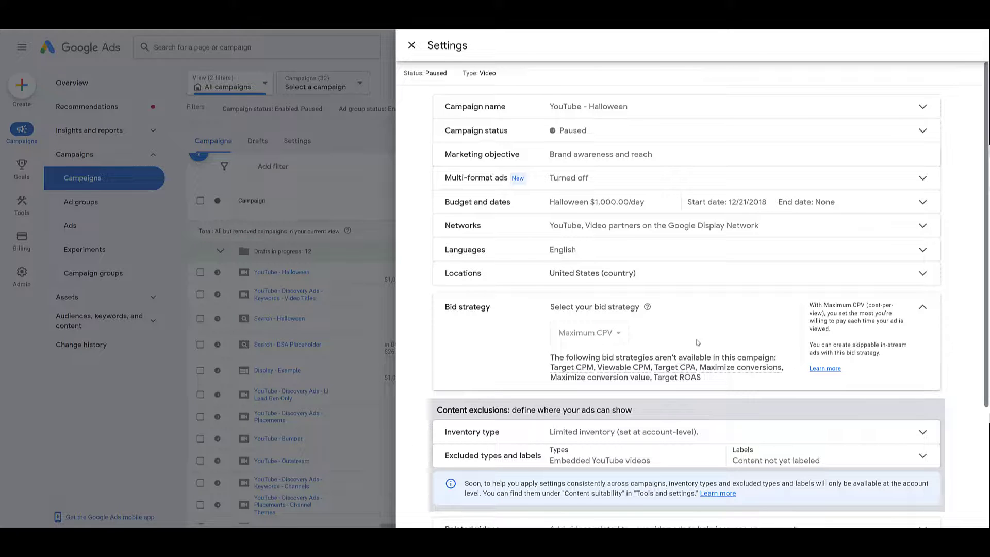
click(412, 46)
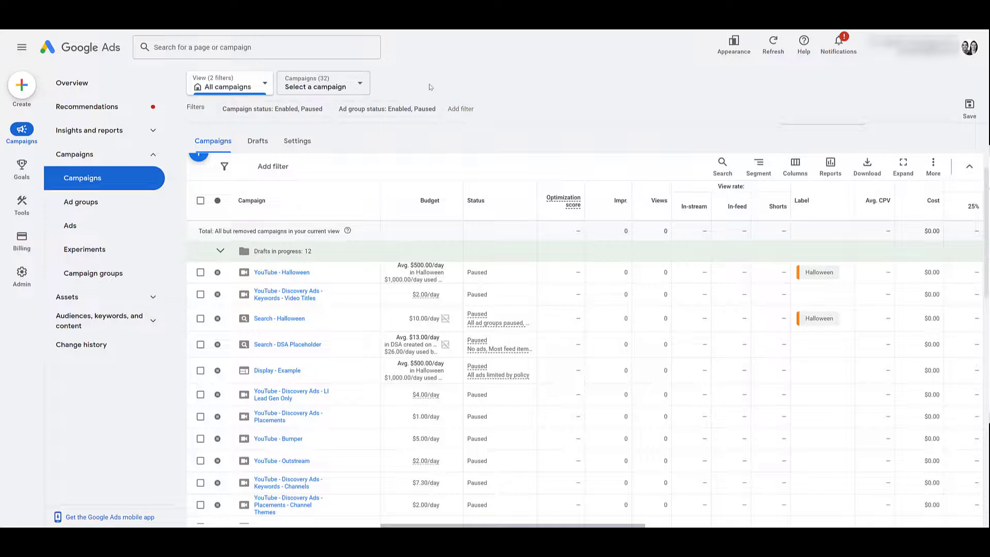